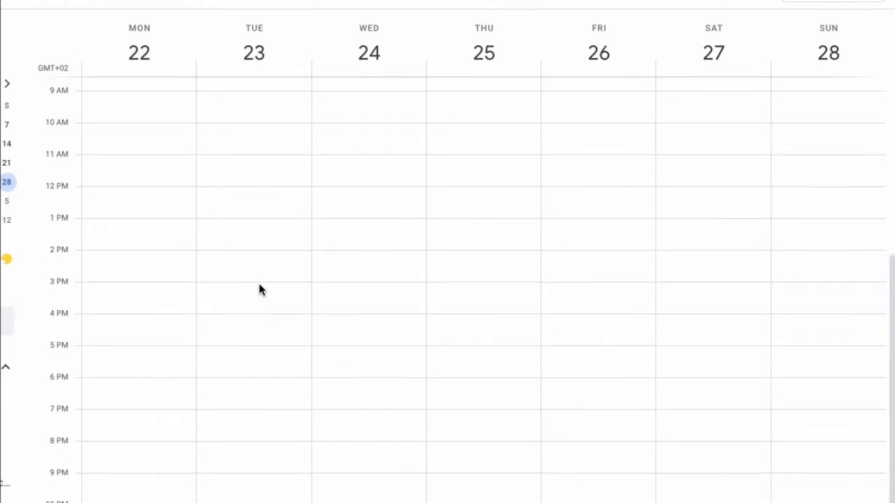
- Start an appointment slots entry titled "1 on 1 Meeting" on Tuesday 23 June 2020 at 3:00pm
left_click(259, 287)
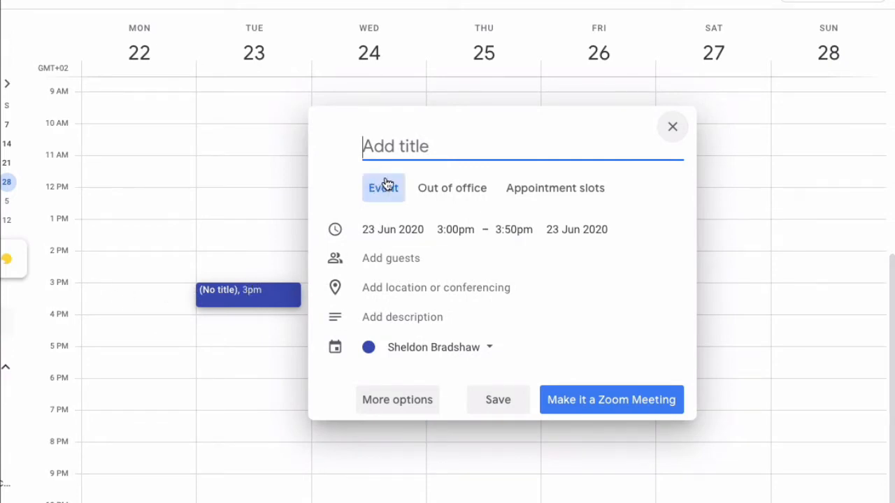
left_click(542, 197)
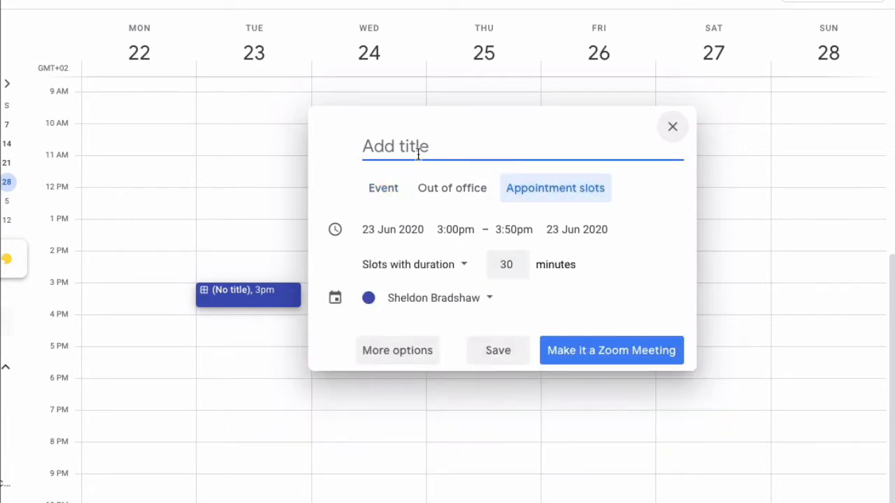
type("1 on 1 Meeting")
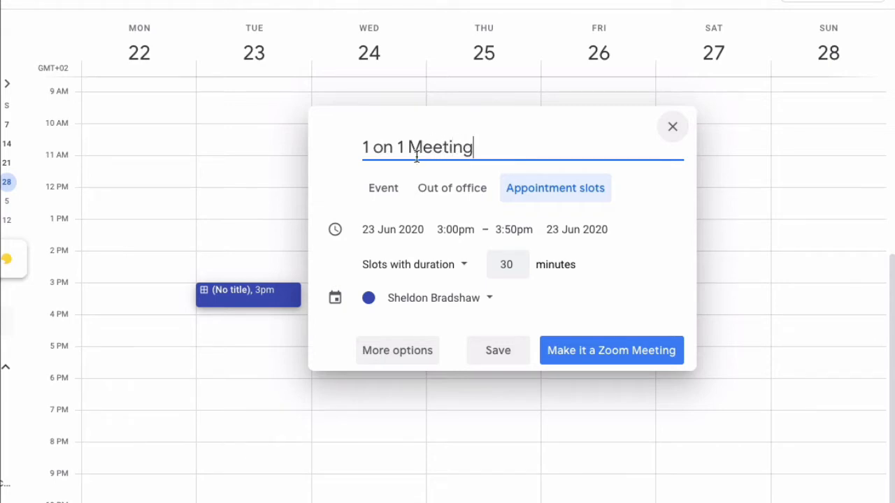
- Set the end time of the appointment slots to 4:30pm and save the entry as a Zoom meeting
left_click(501, 235)
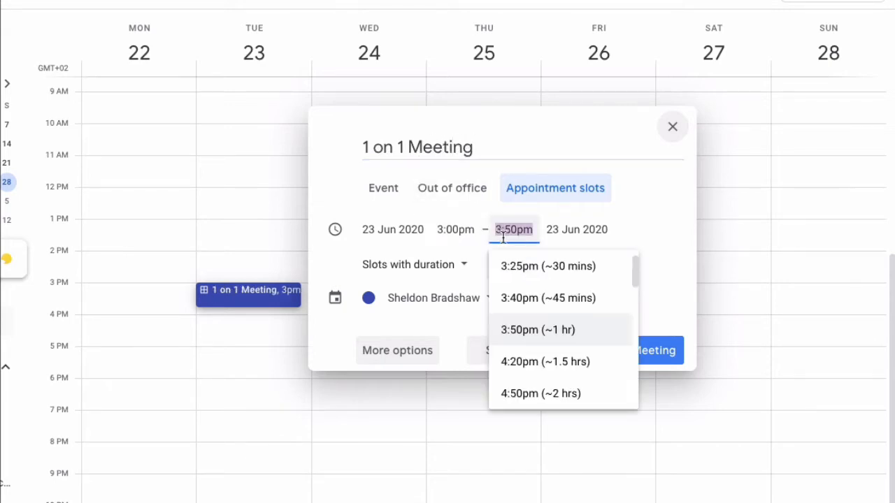
type("4:")
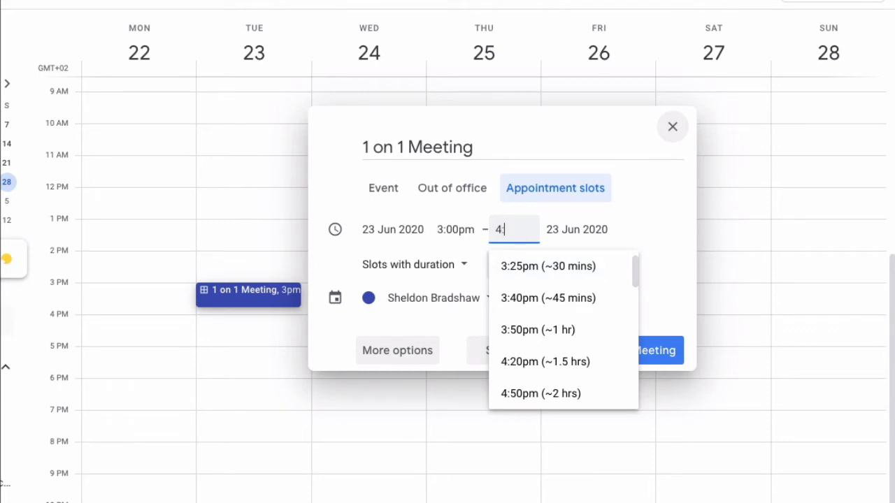
type("30")
key("Tab")
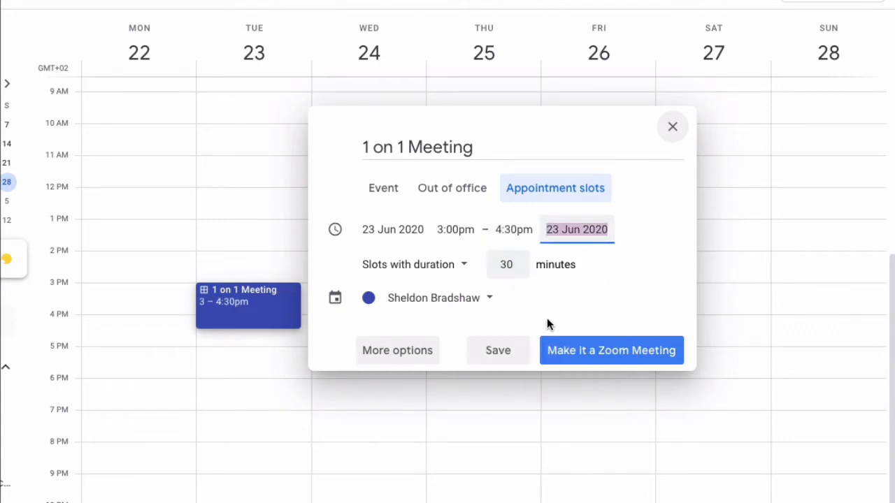
left_click(563, 351)
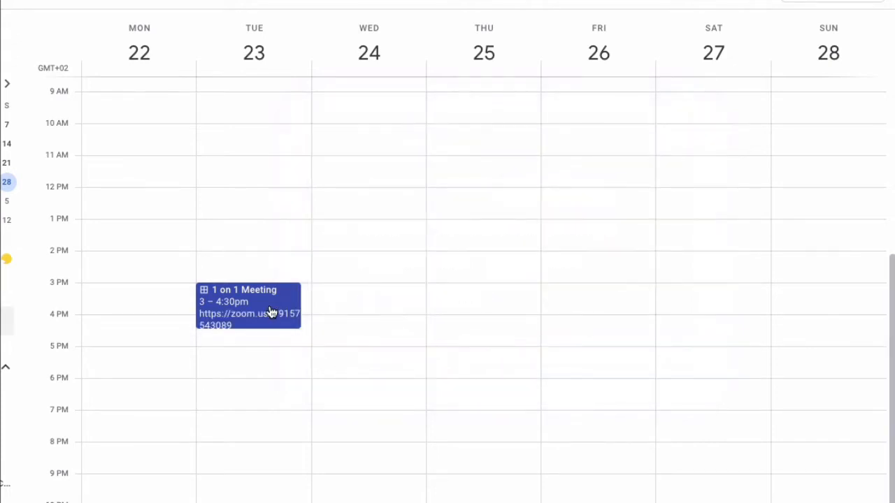
- Copy the link address of the calendar's appointment page from the 1 on 1 Meeting details
scroll(272, 312, "up", 1)
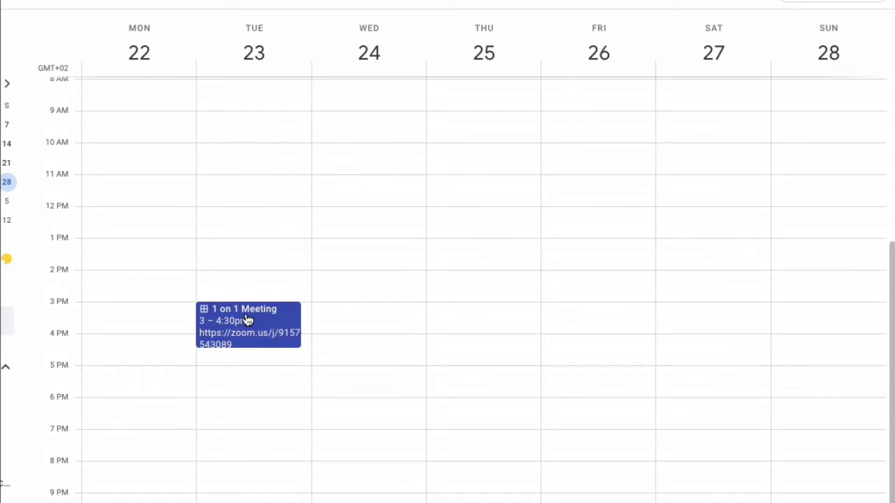
left_click(246, 320)
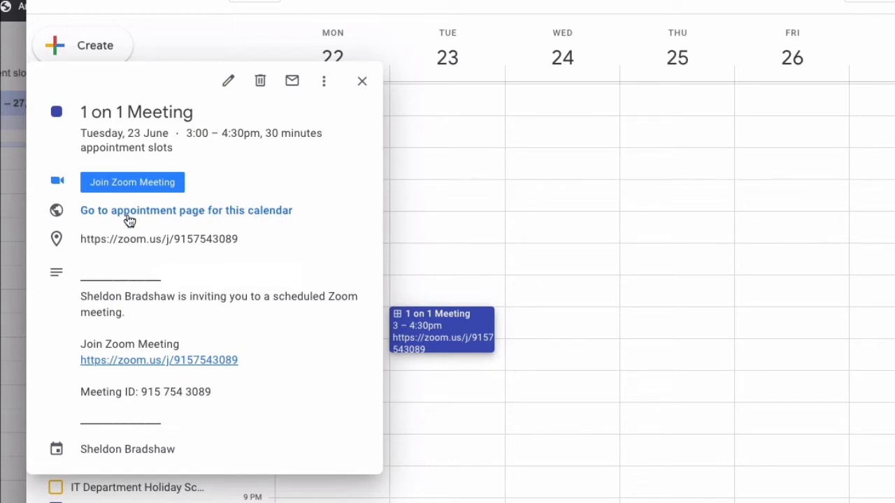
right_click(141, 212)
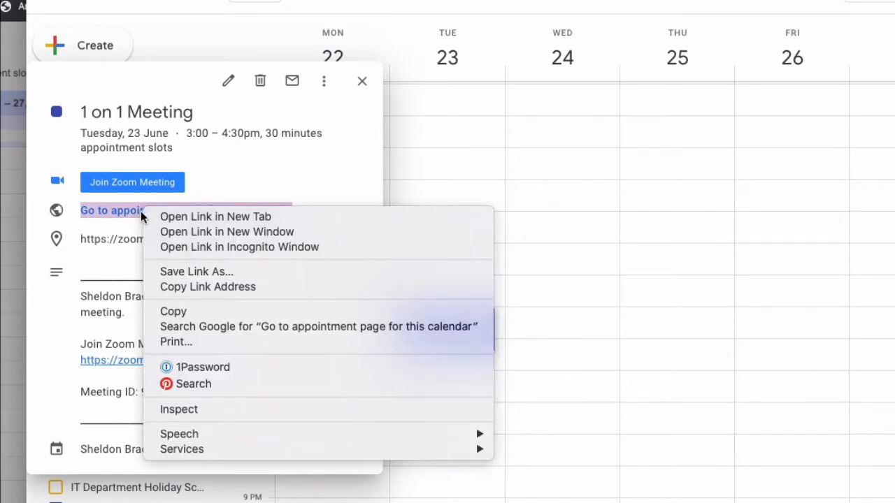
left_click(163, 287)
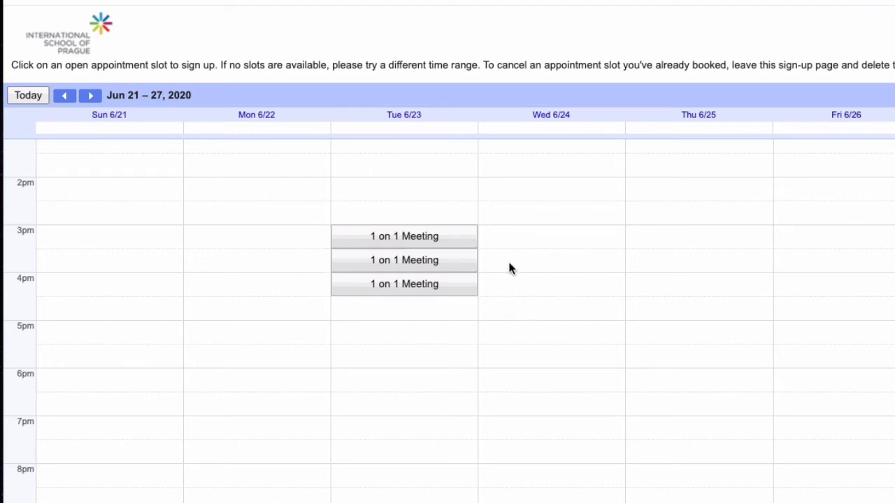
- On the appointment sign-up page, book the 3:30pm to 4:00pm 1 on 1 Meeting slot on Tuesday 23 June
left_click(437, 265)
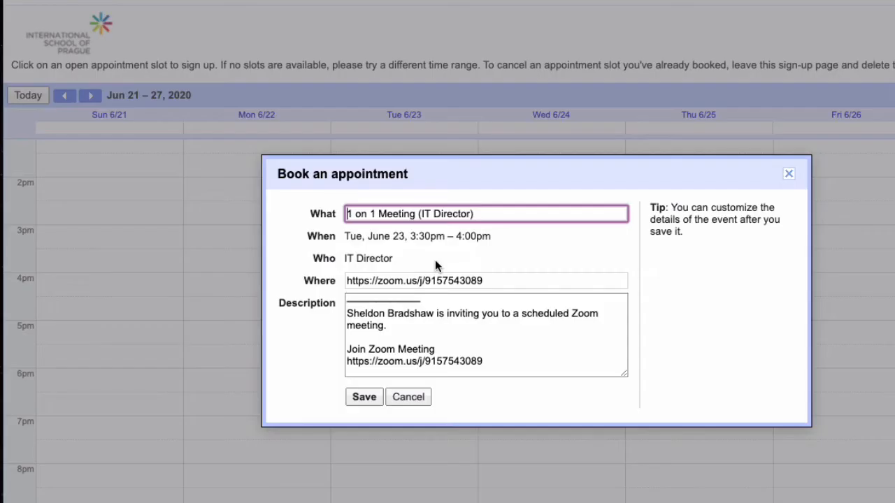
left_click_drag(346, 216, 472, 221)
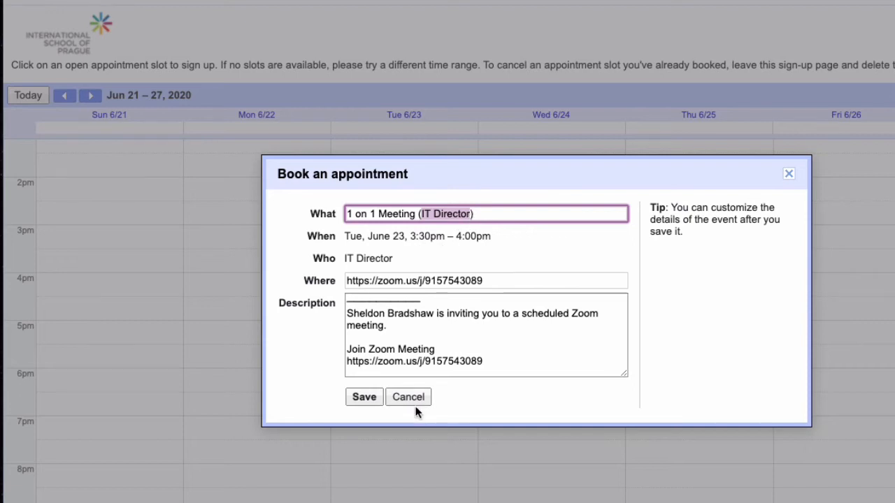
left_click(368, 400)
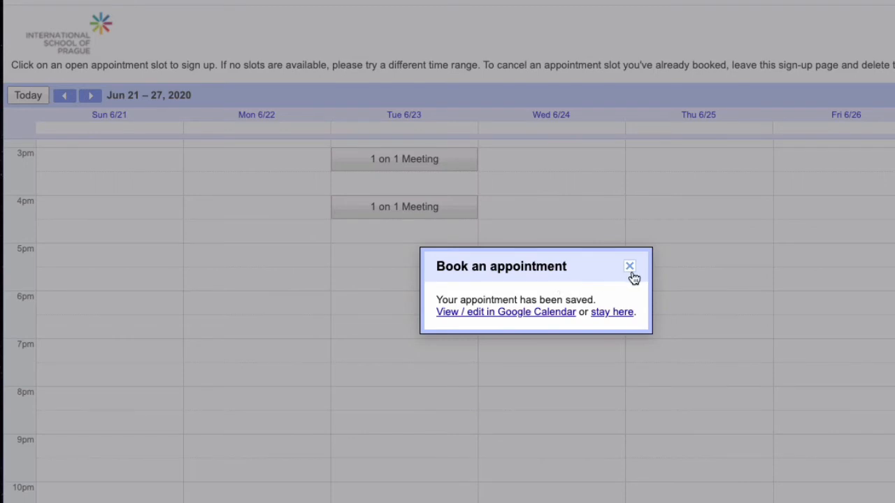
left_click(630, 268)
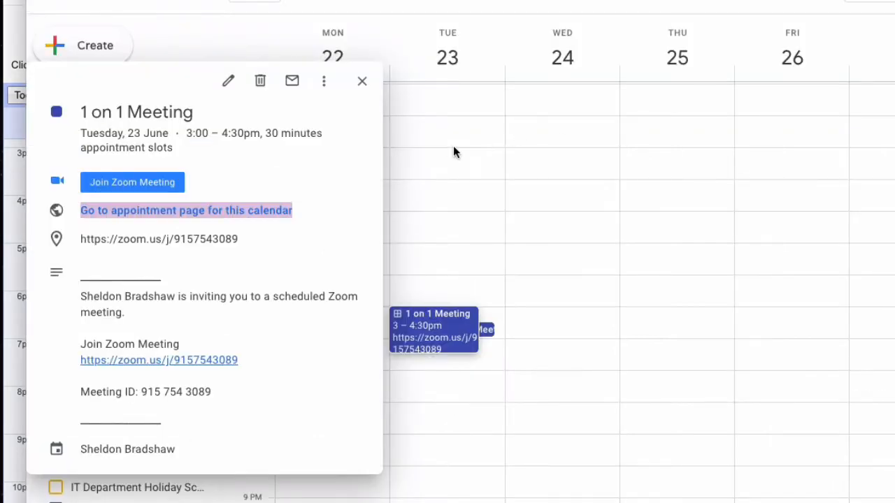
- Back in Google Calendar, review the title and details of the booked 3:30 to 4:00pm meeting on Tuesday 23 June
left_click(361, 84)
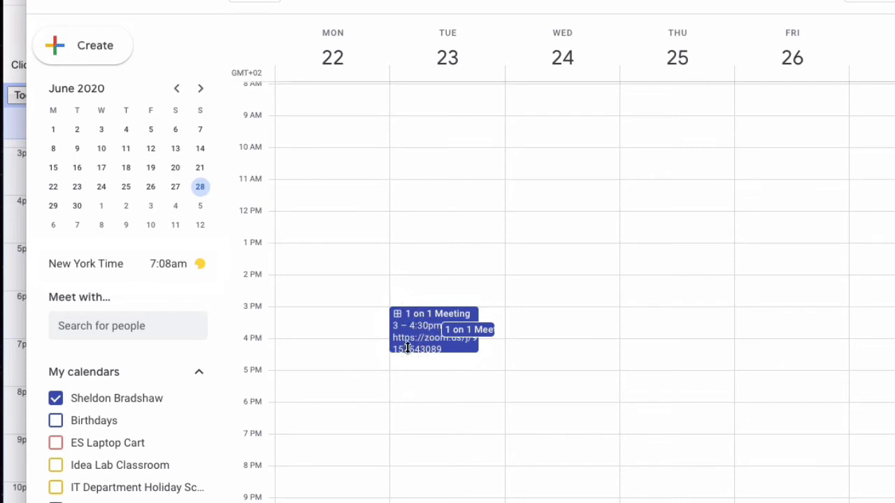
left_click(458, 332)
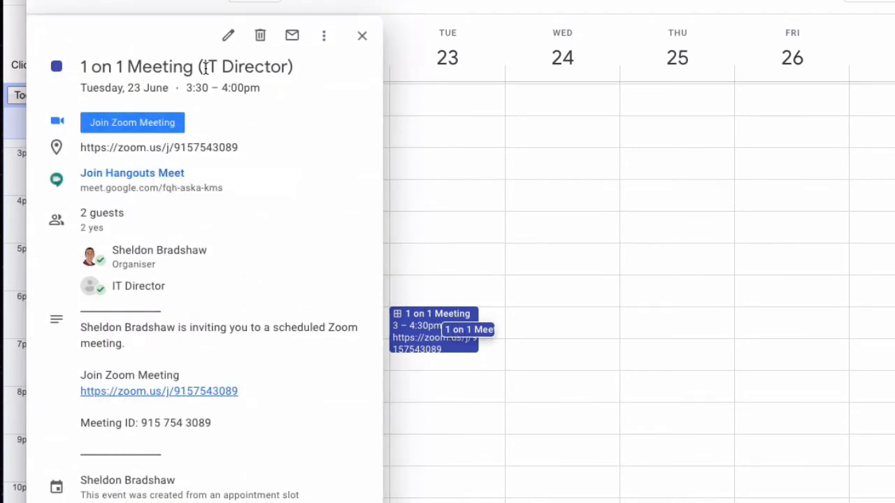
left_click_drag(205, 67, 283, 70)
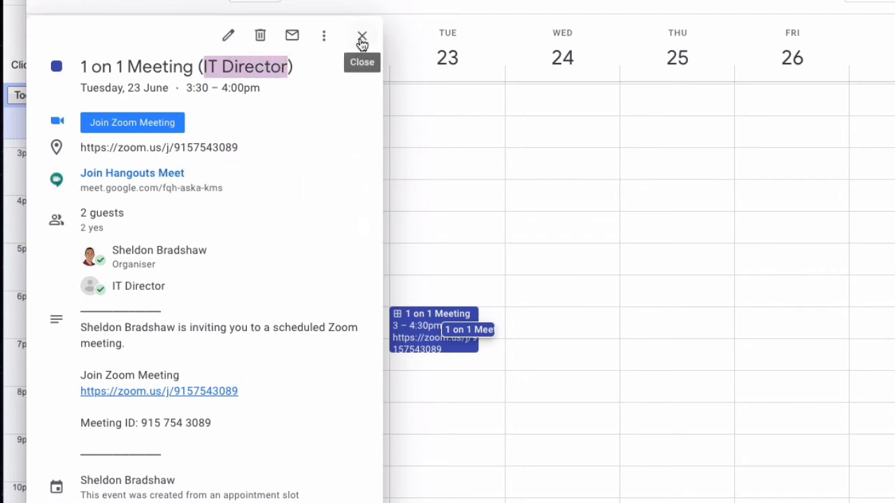
left_click(362, 36)
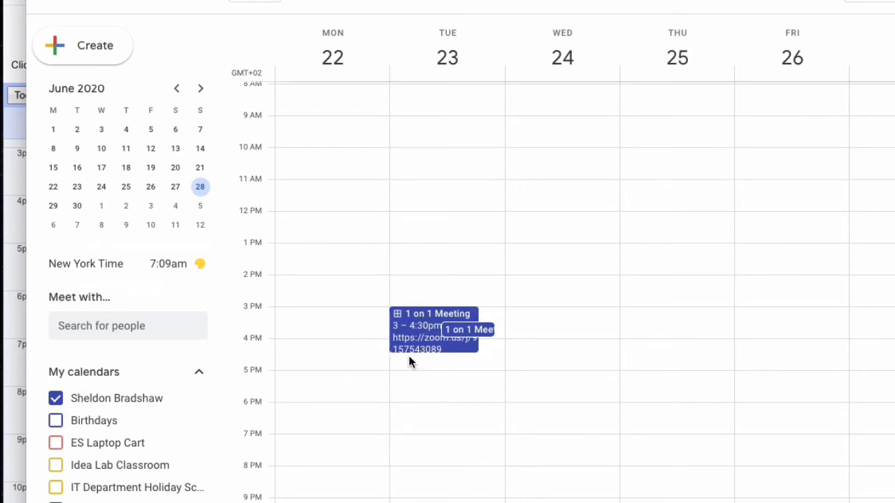
- Edit the 3:00 to 4:30pm appointment slots to use a custom weekly recurrence on Tuesday and Thursday
left_click(424, 320)
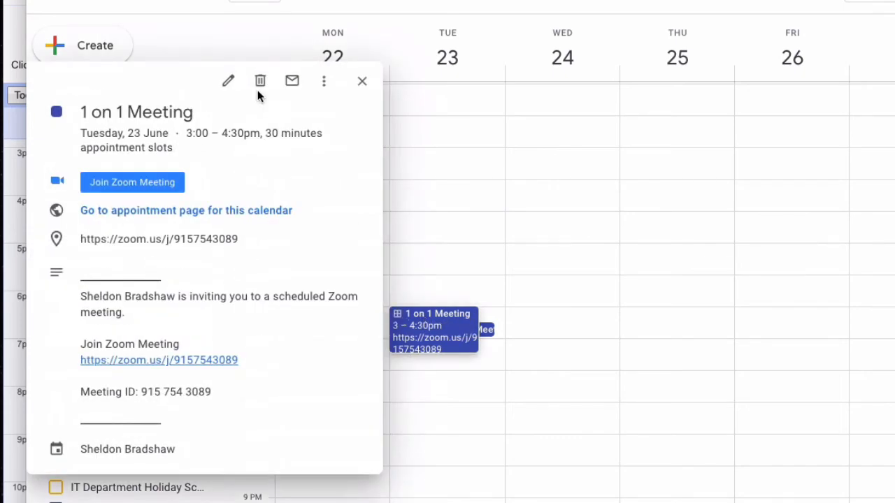
left_click(228, 80)
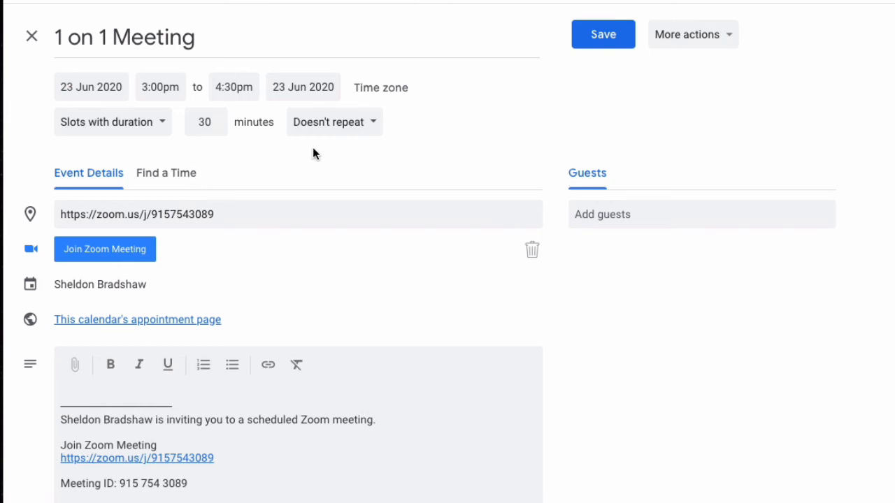
left_click(353, 128)
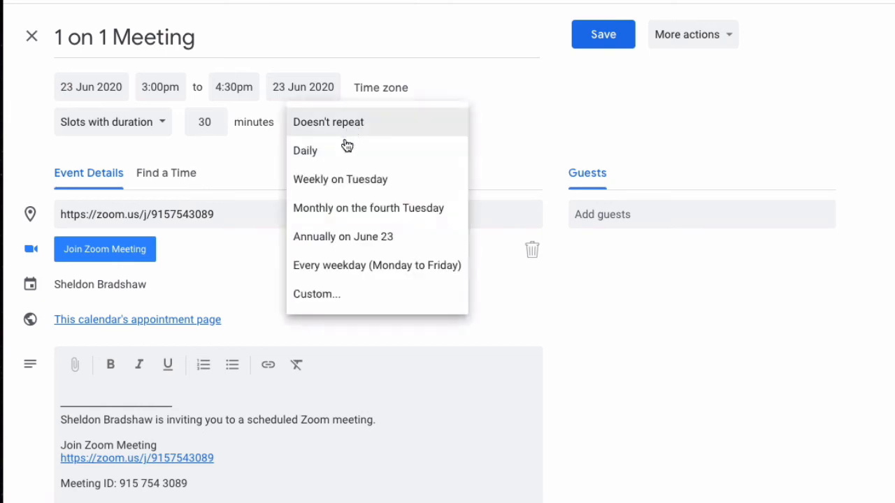
left_click(322, 291)
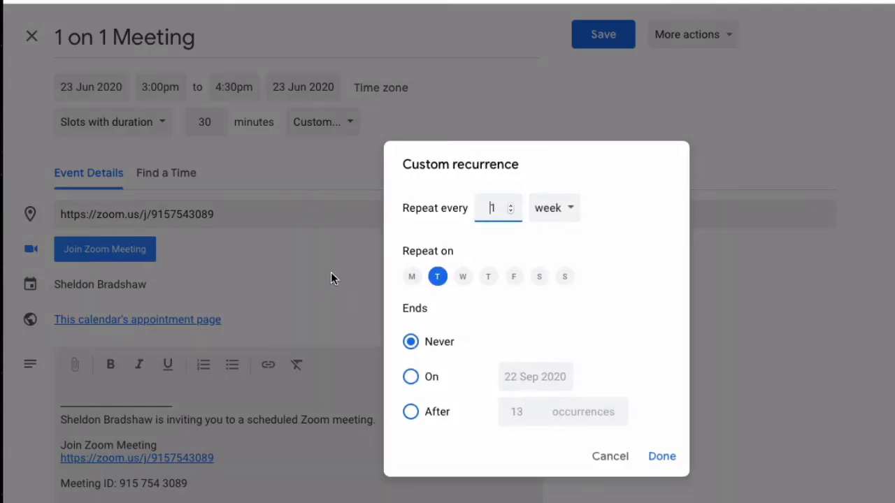
left_click(488, 277)
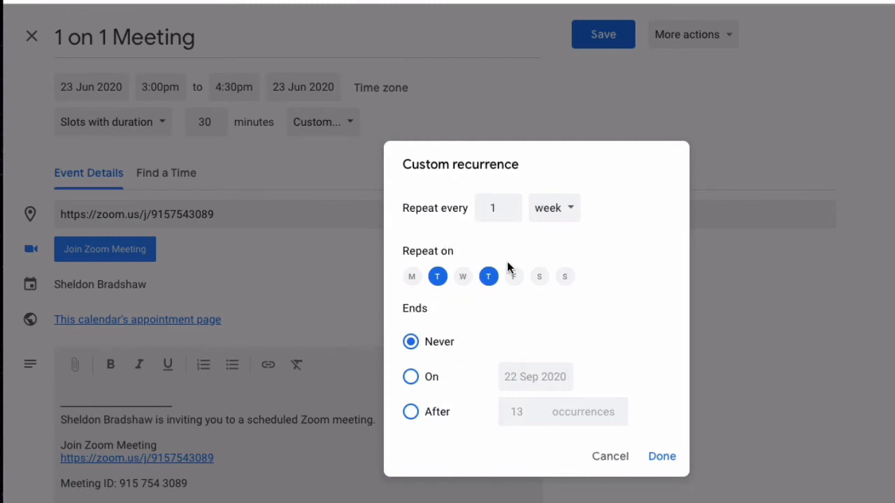
- Try a repeat interval of 3 weeks and return it to 1 week
double_click(494, 213)
type("3")
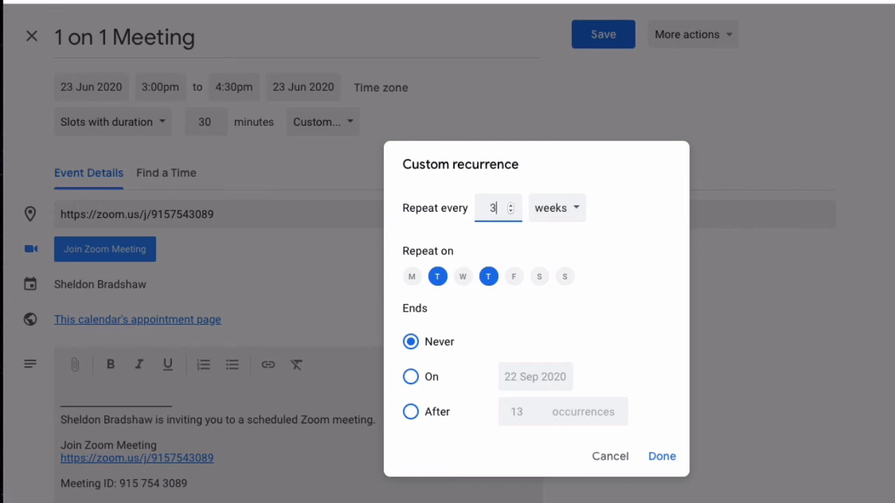
left_click(509, 212)
left_click(509, 213)
- Add Wednesday to the recurrence, end it on 24 Jul 2020, and save the repeating appointment slots
left_click(467, 281)
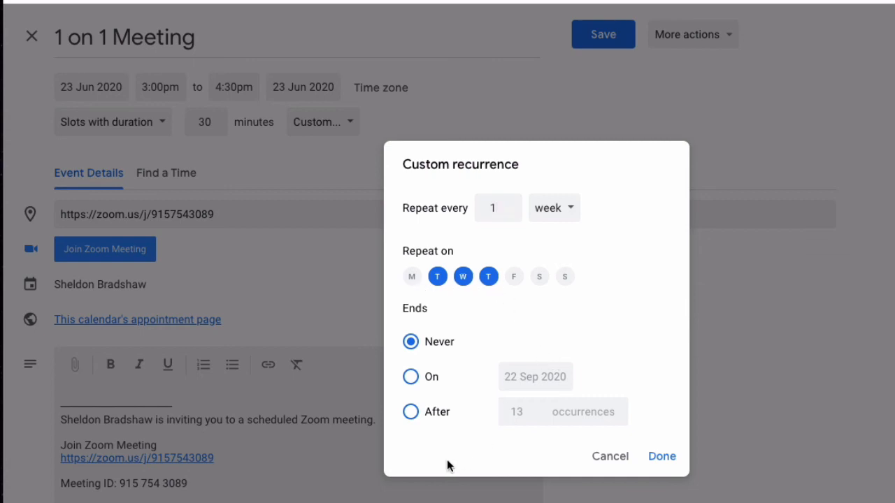
left_click(411, 378)
left_click(521, 381)
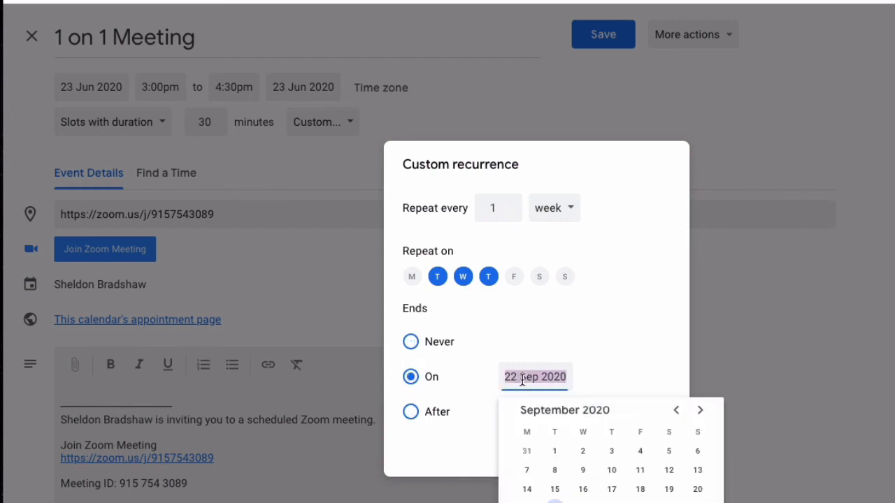
left_click(675, 411)
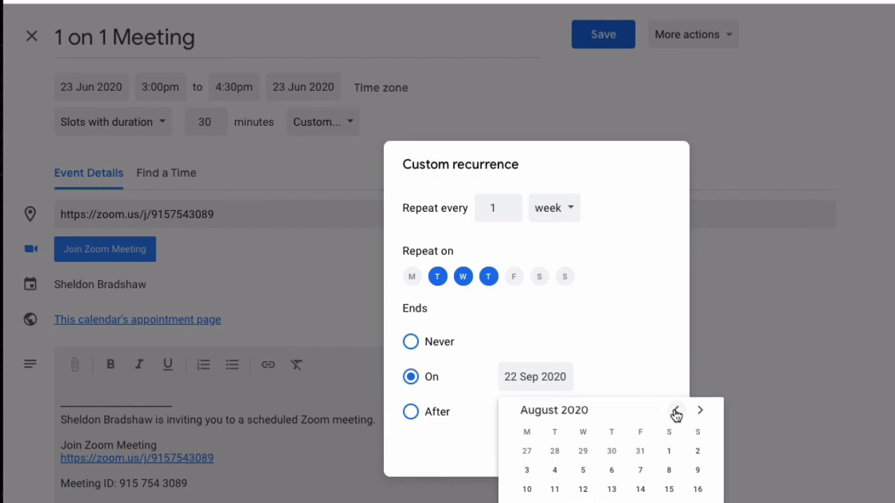
left_click(676, 412)
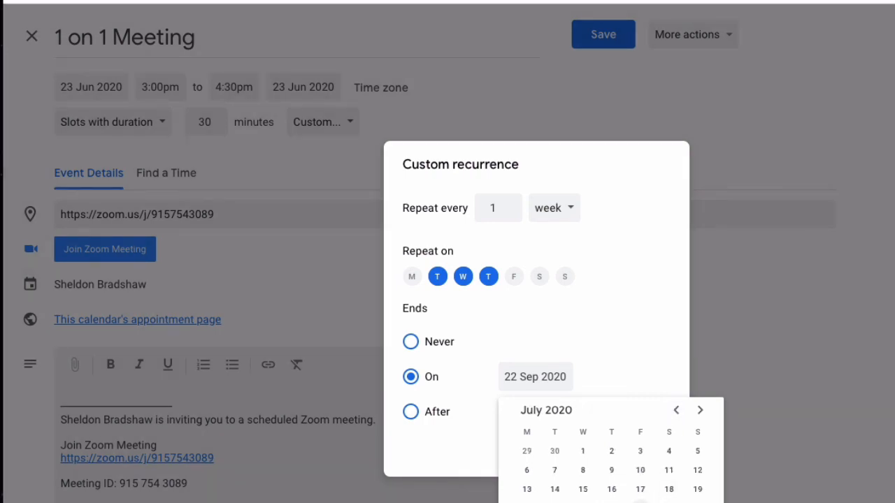
left_click(640, 502)
left_click(659, 459)
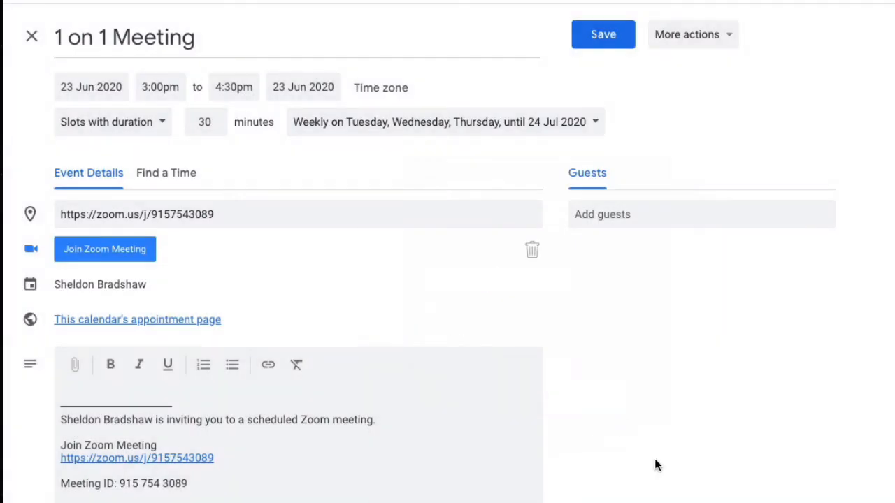
left_click(606, 35)
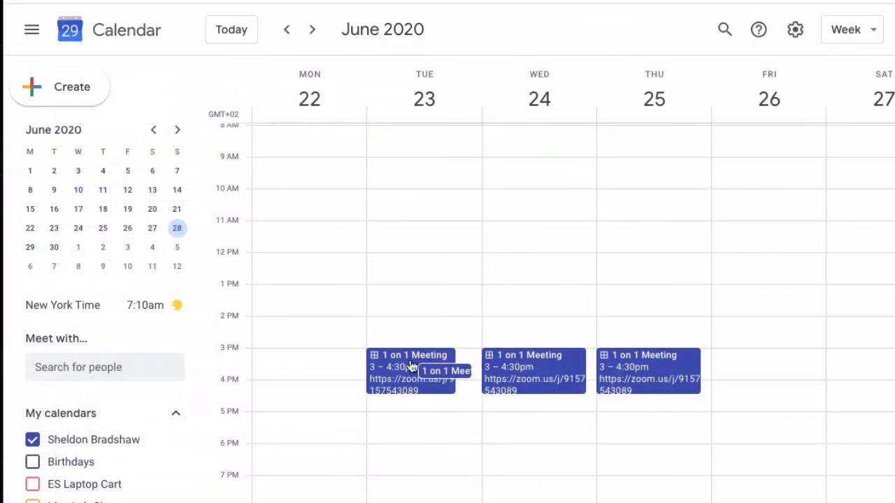